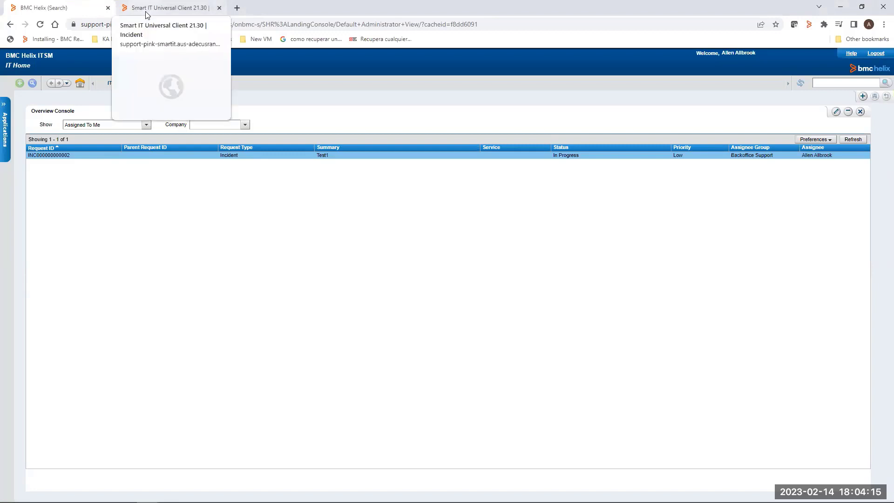
Bring up the Applications flyout from the IT Home page.
{"action": "left_click", "coordinate": [5, 106]}
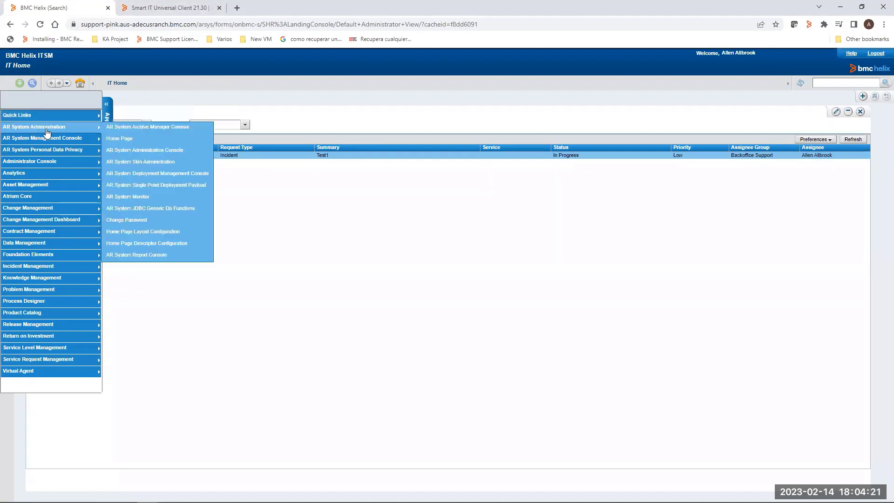
{"action": "mouse_move", "coordinate": [42, 127]}
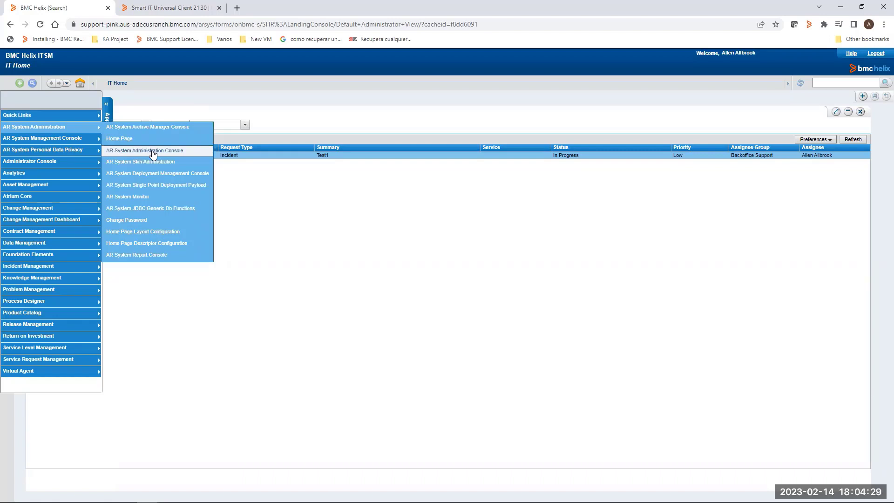
From the Administration Console, expand System > General and launch Centralized Configuration.
{"action": "left_click", "coordinate": [152, 151]}
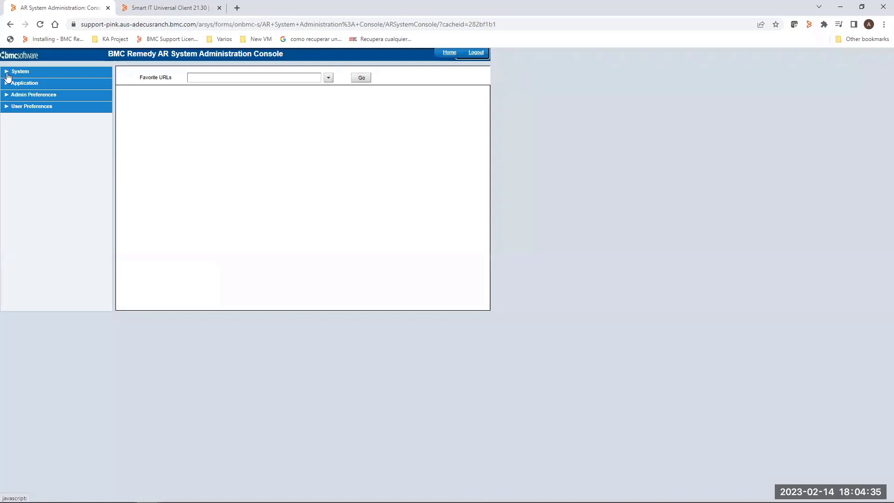
{"action": "left_click", "coordinate": [7, 73]}
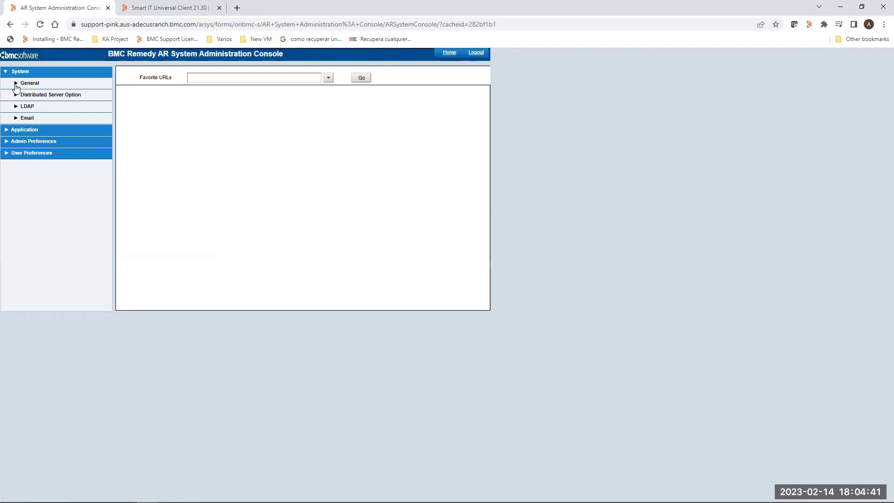
{"action": "left_click", "coordinate": [16, 83]}
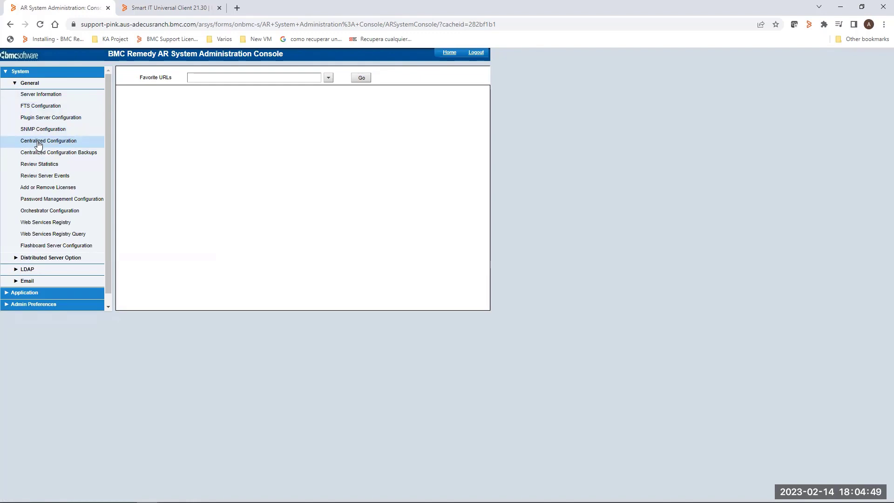
{"action": "left_click", "coordinate": [39, 142]}
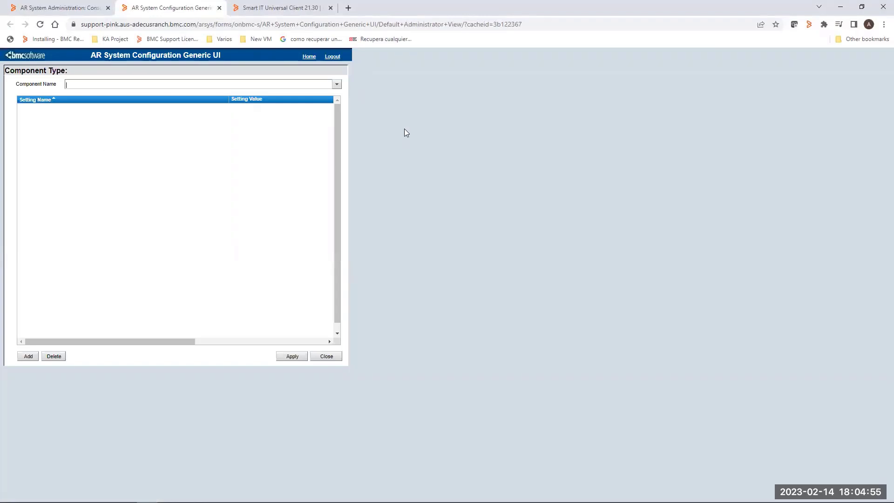
Load the arsystem.bmc.arsys.midtier DockerMTClusterUser component settings.
{"action": "left_click", "coordinate": [336, 83]}
{"action": "mouse_move", "coordinate": [98, 100]}
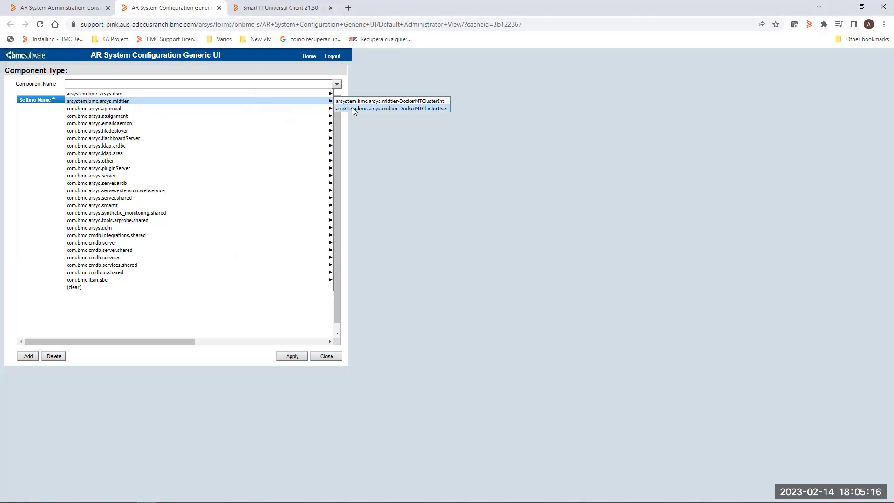
{"action": "left_click", "coordinate": [353, 107]}
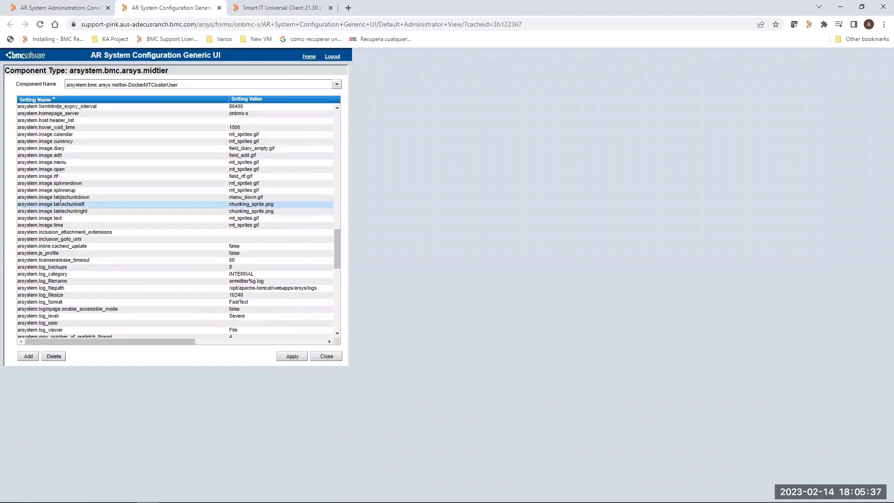
{"action": "scroll", "coordinate": [61, 203], "scroll_direction": "down", "scroll_amount": 5}
{"action": "scroll", "coordinate": [61, 202], "scroll_direction": "down", "scroll_amount": 5}
{"action": "scroll", "coordinate": [62, 202], "scroll_direction": "down", "scroll_amount": 3}
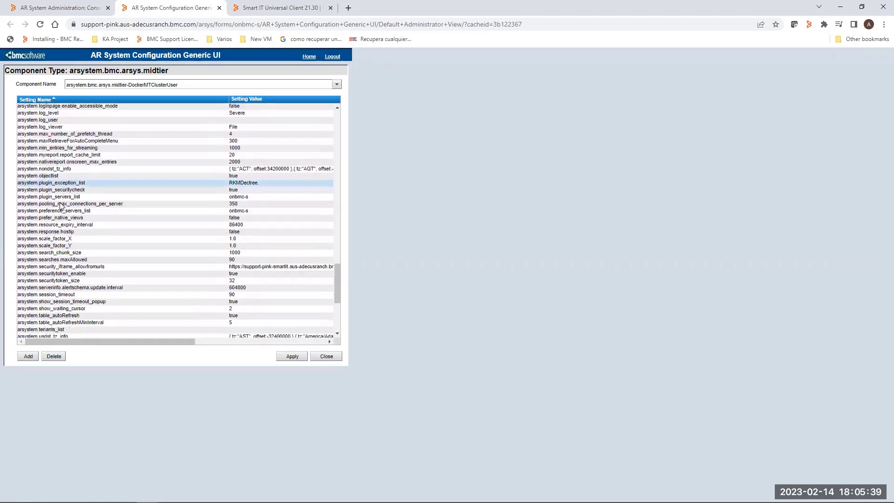
{"action": "scroll", "coordinate": [62, 204], "scroll_direction": "down", "scroll_amount": 2}
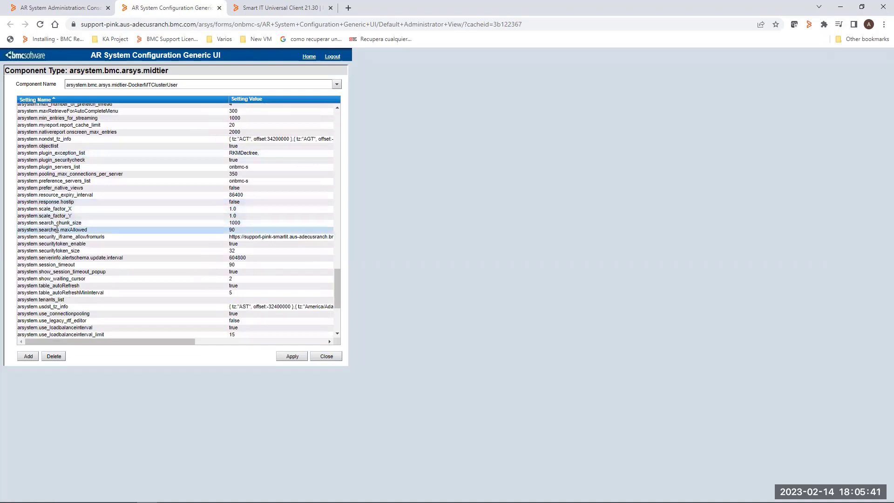
{"action": "left_click", "coordinate": [105, 237]}
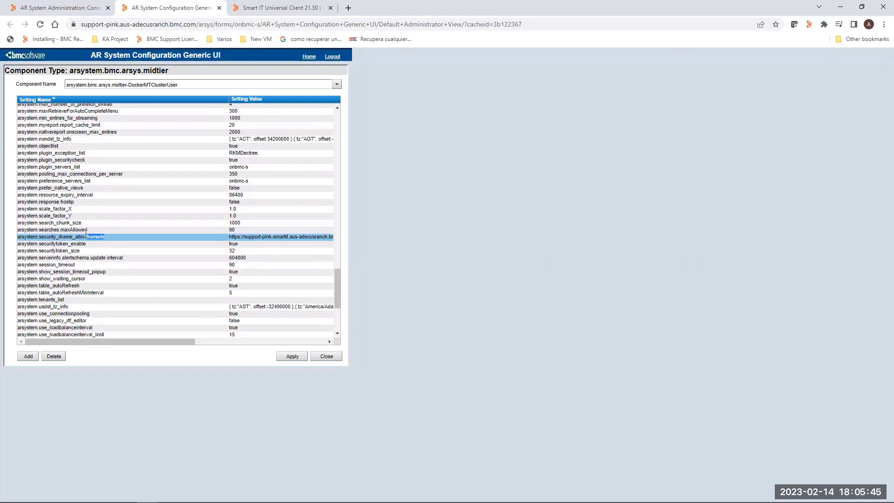
{"action": "left_click_drag", "start_coordinate": [104, 236], "coordinate": [32, 233]}
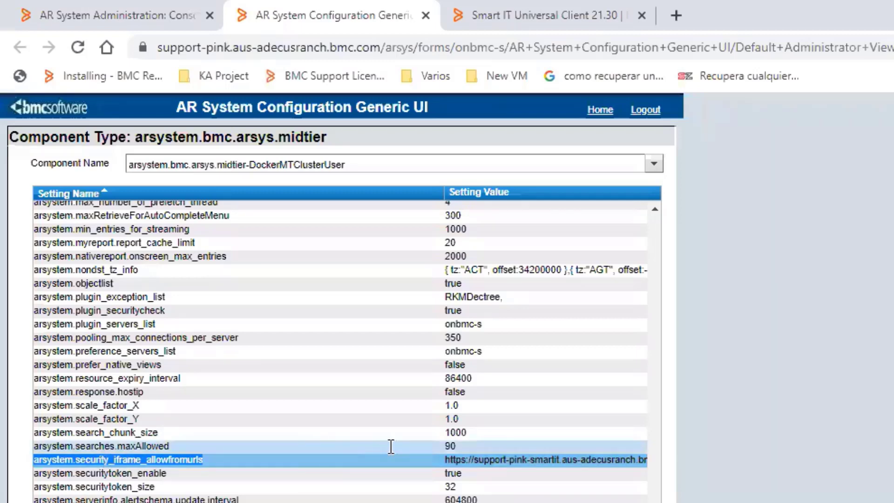
{"action": "scroll", "coordinate": [447, 350], "scroll_direction": "right", "scroll_amount": 3}
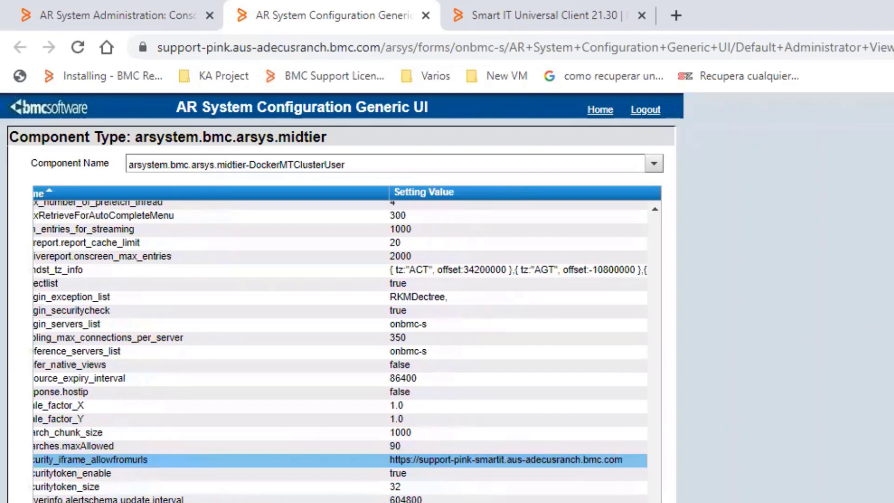
{"action": "left_click_drag", "start_coordinate": [592, 460], "coordinate": [367, 460]}
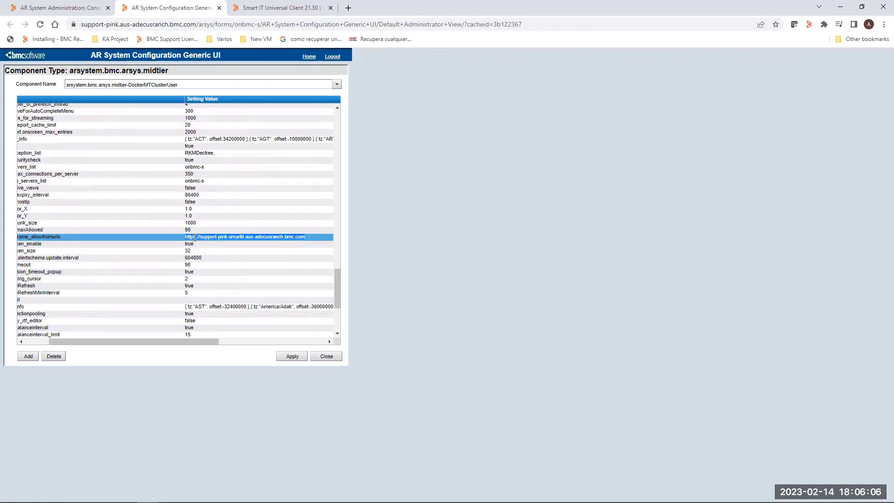
{"action": "left_click", "coordinate": [140, 345]}
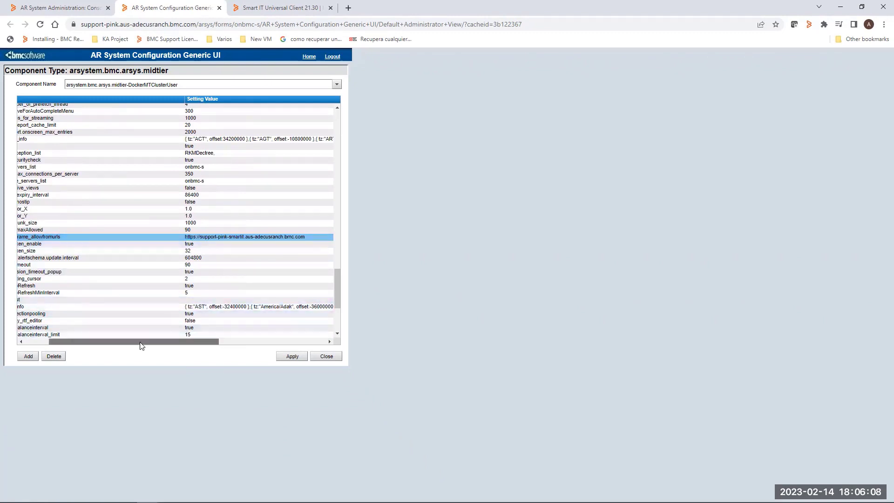
{"action": "left_click_drag", "start_coordinate": [141, 345], "coordinate": [63, 342]}
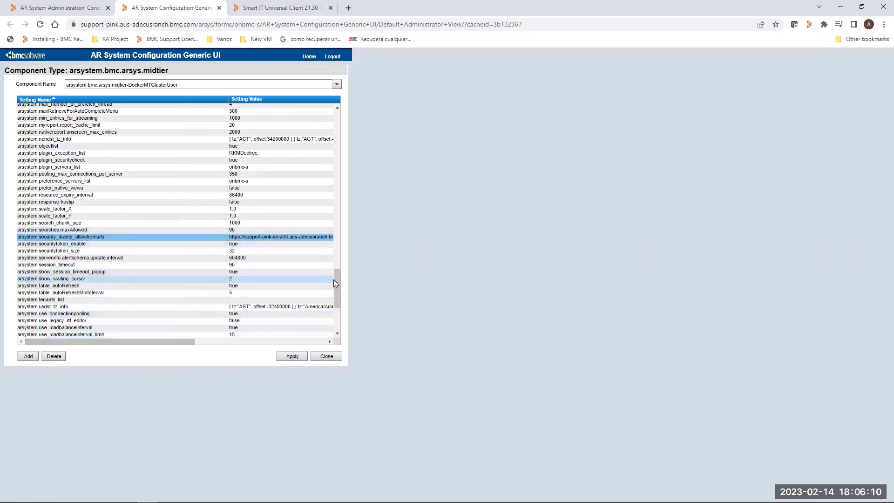
{"action": "mouse_move", "coordinate": [337, 278]}
{"action": "left_mouse_down"}
{"action": "mouse_move", "coordinate": [332, 304]}
{"action": "mouse_move", "coordinate": [335, 108]}
{"action": "left_mouse_up"}
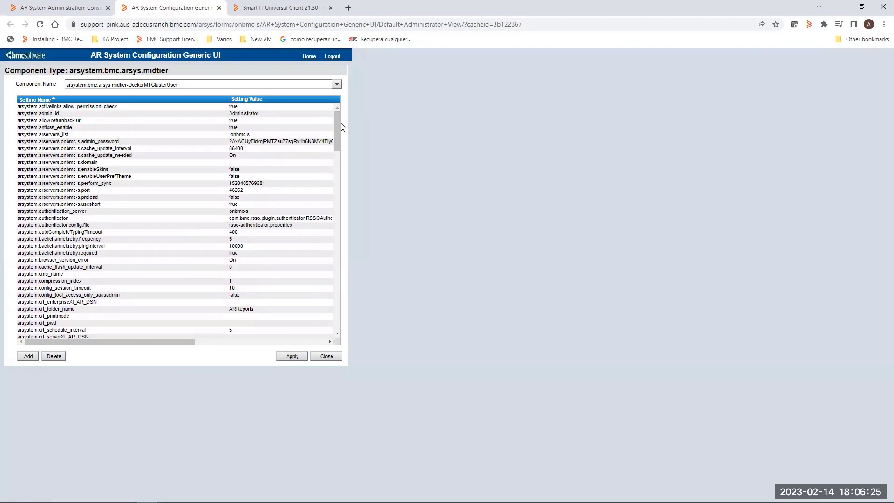
Load the com.bmc.arsys.smartit component and look at personChunkSize and mid_tier.base.url.
{"action": "left_click", "coordinate": [337, 85]}
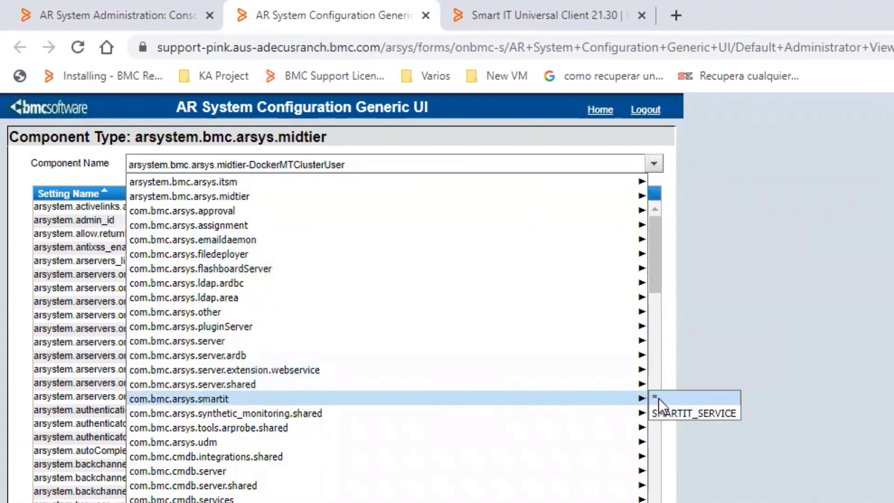
{"action": "left_click", "coordinate": [656, 397]}
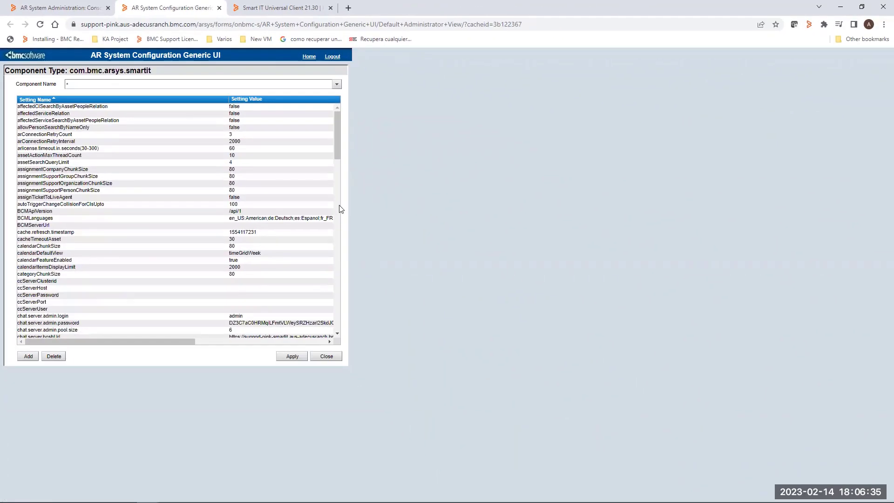
{"action": "left_click_drag", "start_coordinate": [339, 208], "coordinate": [334, 266]}
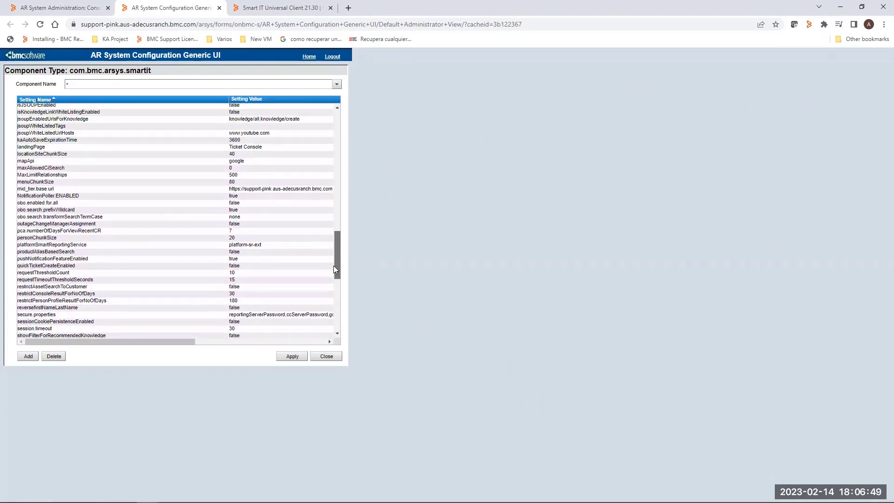
{"action": "left_click", "coordinate": [195, 238]}
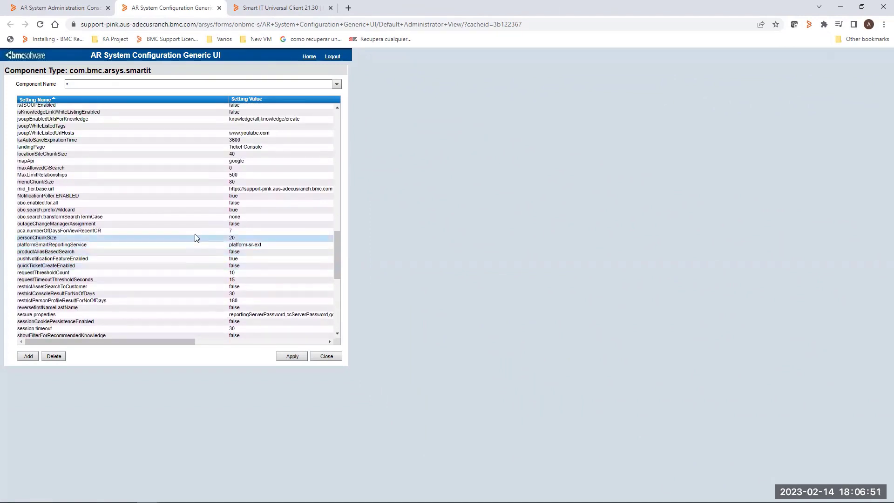
{"action": "left_click", "coordinate": [70, 188]}
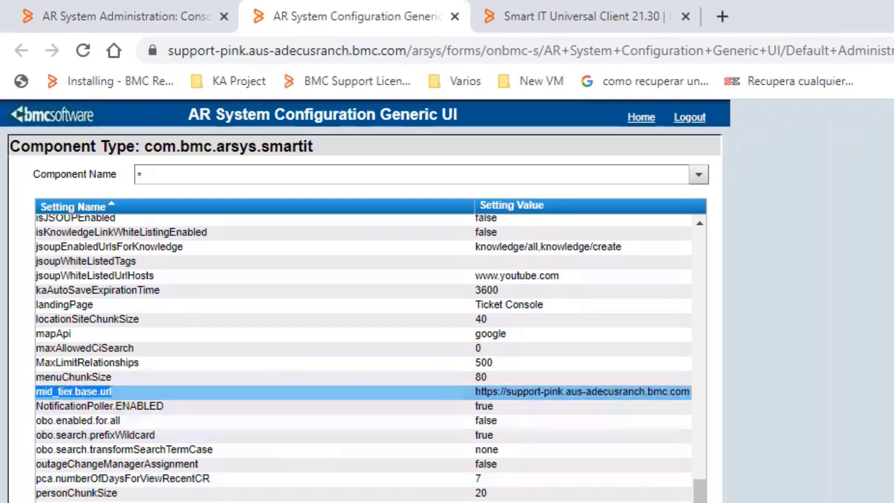
{"action": "scroll", "coordinate": [488, 349], "scroll_direction": "right", "scroll_amount": 3}
{"action": "scroll", "coordinate": [489, 349], "scroll_direction": "right", "scroll_amount": 3}
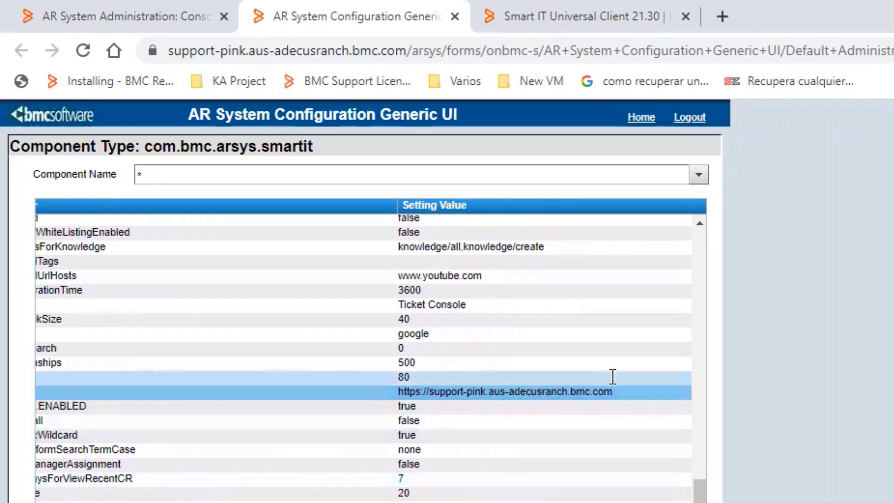
Select the server URL value and bring up the component type list again.
{"action": "left_click_drag", "start_coordinate": [613, 392], "coordinate": [402, 392]}
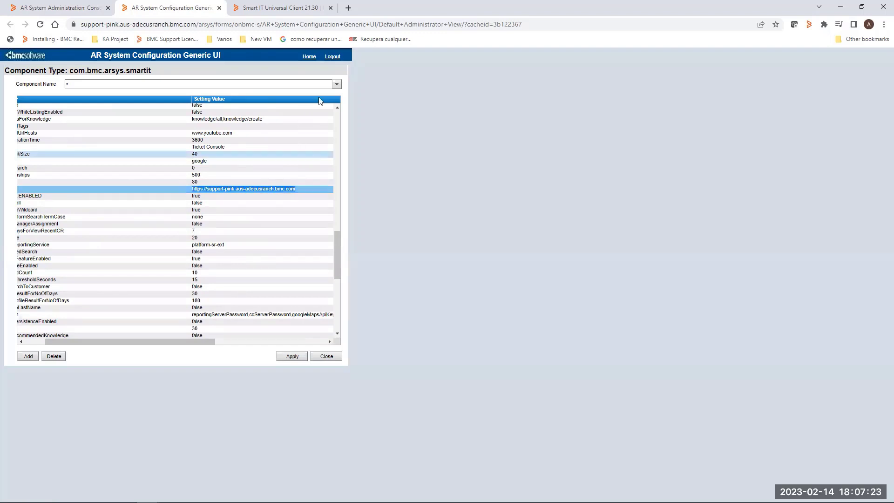
{"action": "left_click", "coordinate": [336, 85]}
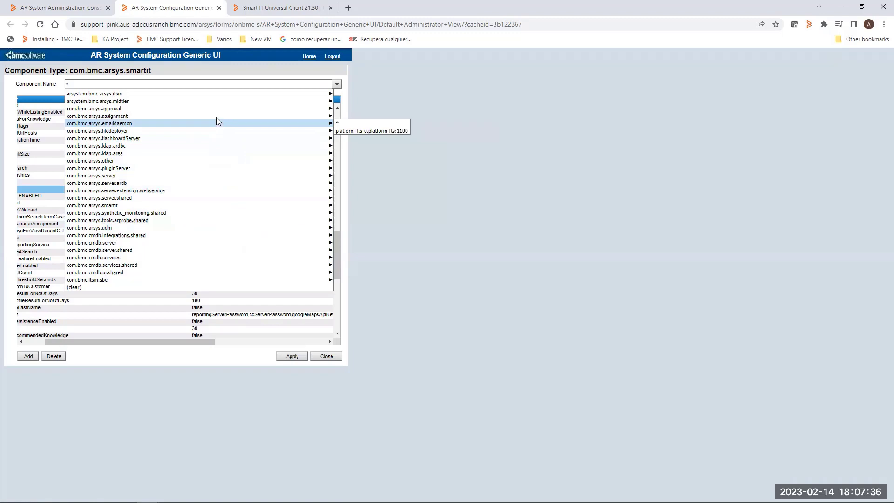
{"action": "mouse_move", "coordinate": [197, 394]}
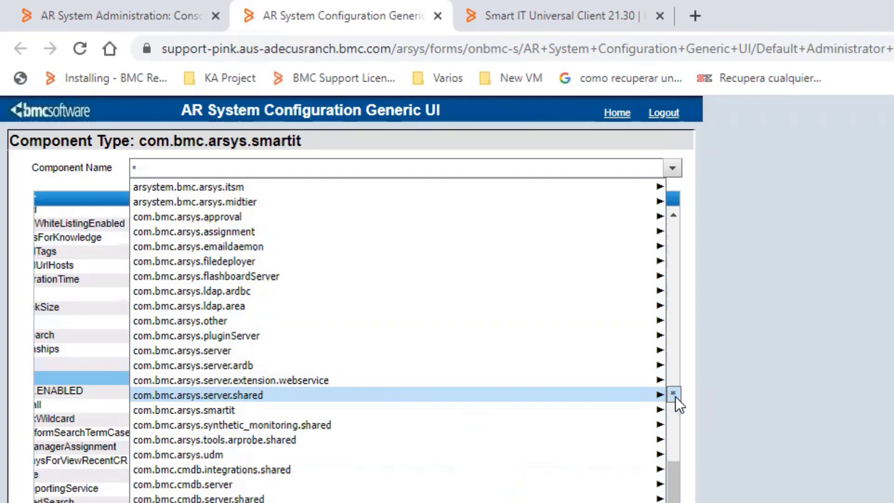
Load com.bmc.arsys.server.shared, inspect Enable-Progressive-Views at T, then show the Smart IT incident.
{"action": "left_click", "coordinate": [675, 396]}
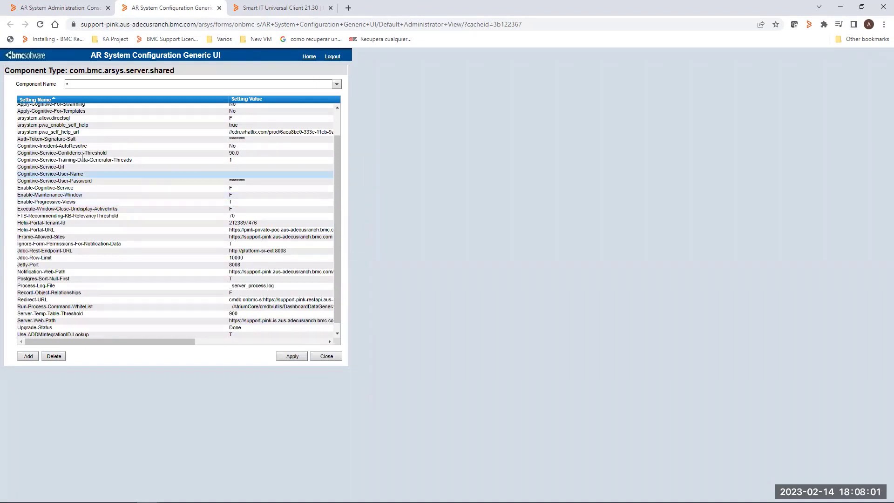
{"action": "left_click", "coordinate": [65, 188]}
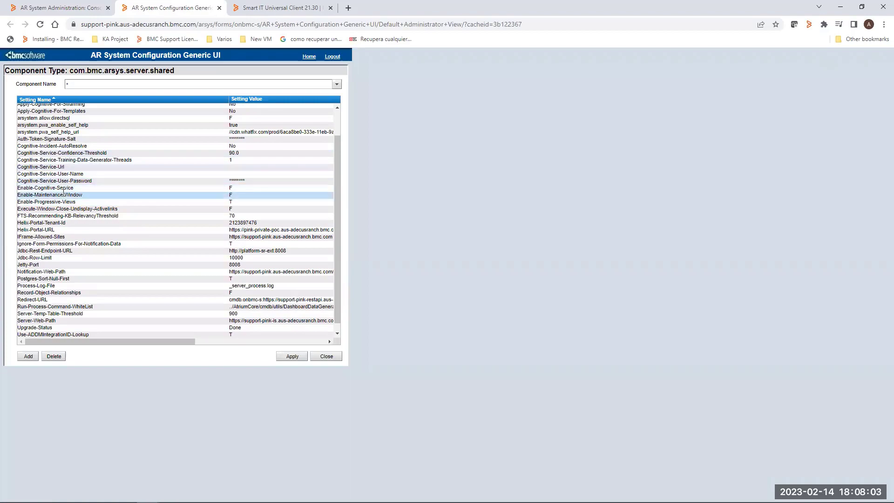
{"action": "left_click", "coordinate": [46, 203]}
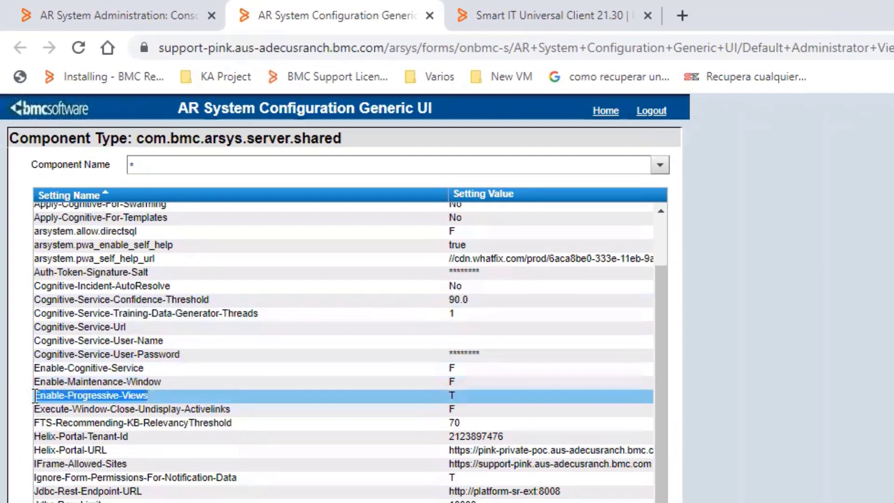
{"action": "left_click", "coordinate": [450, 395]}
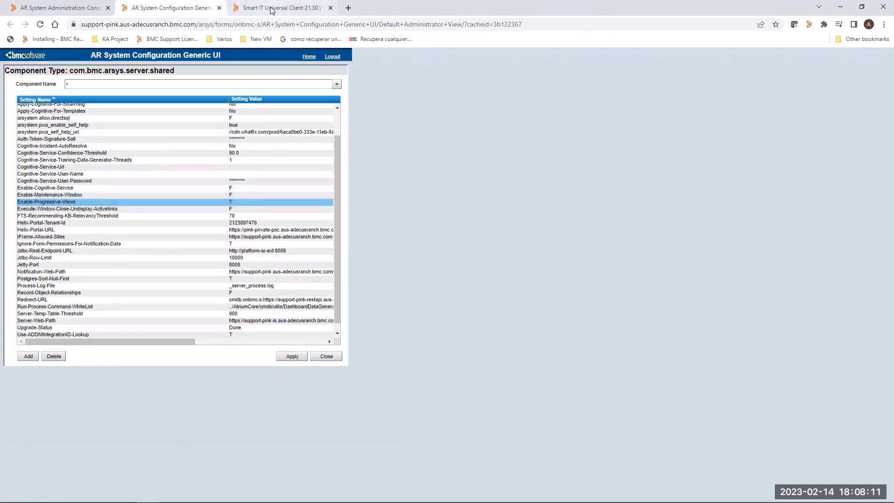
{"action": "left_click", "coordinate": [544, 16]}
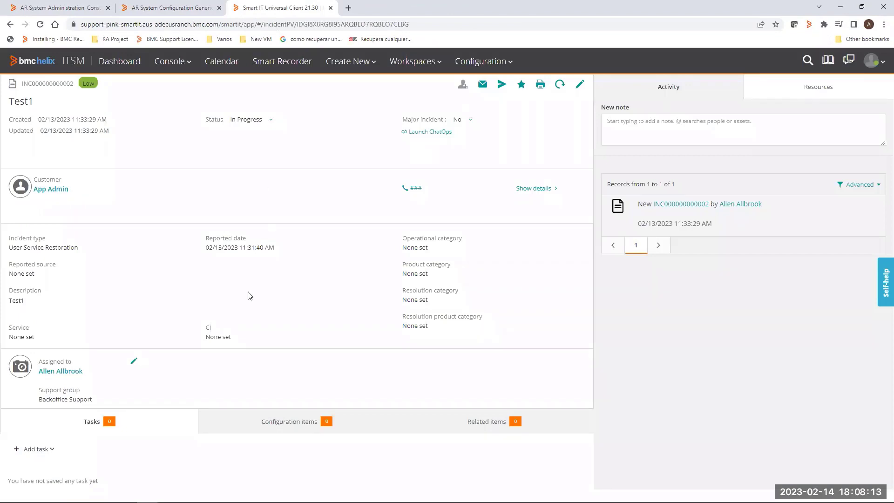
{"action": "left_click", "coordinate": [109, 424]}
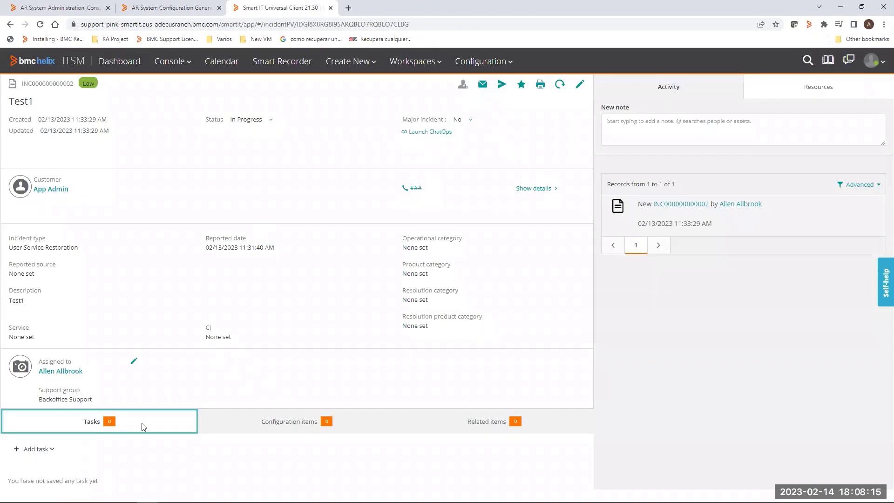
{"action": "left_click", "coordinate": [329, 422]}
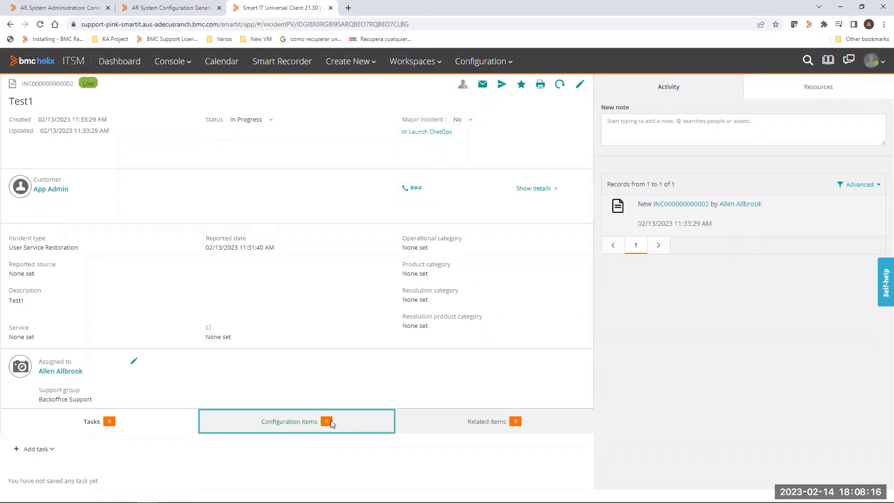
{"action": "left_click", "coordinate": [518, 424]}
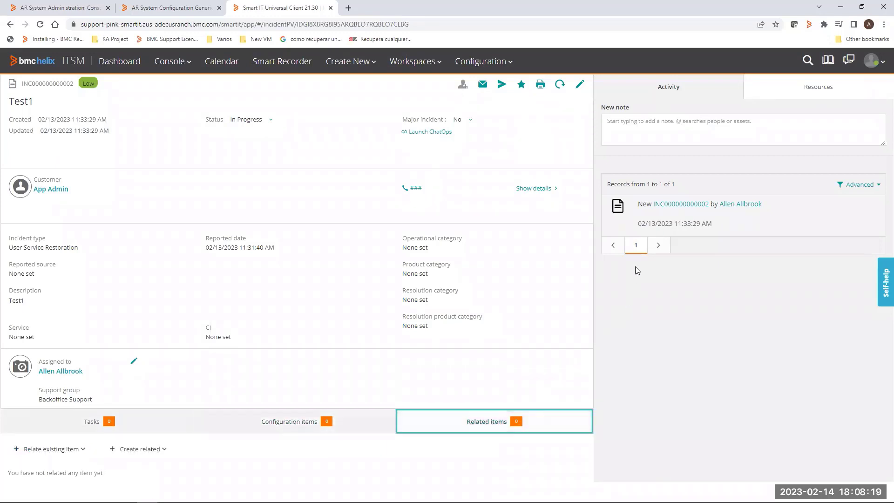
{"action": "left_click", "coordinate": [635, 245]}
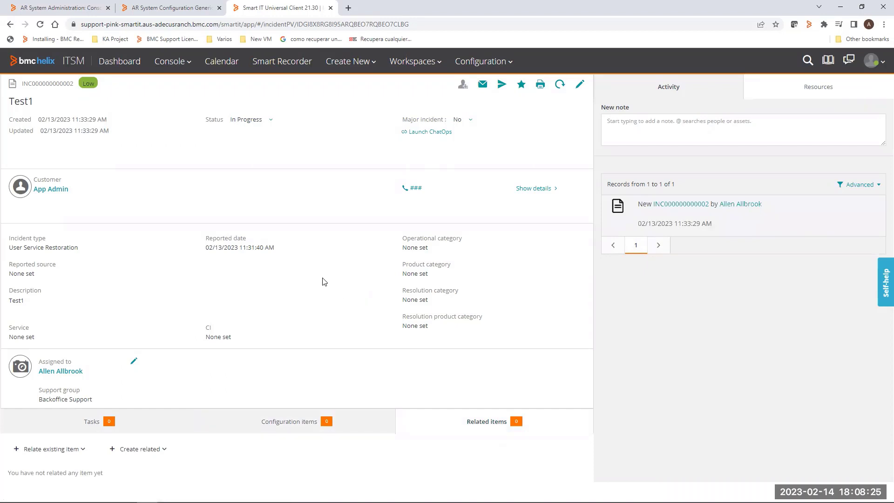
{"action": "left_click", "coordinate": [170, 62]}
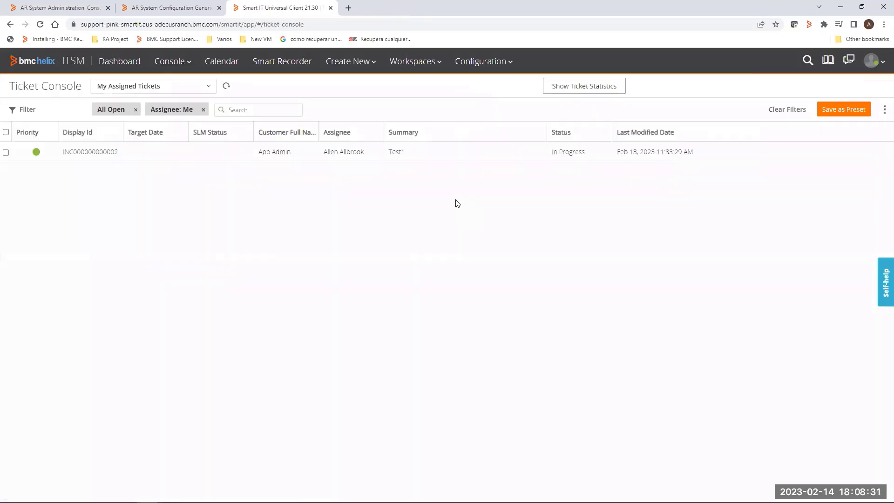
{"action": "left_click", "coordinate": [90, 152]}
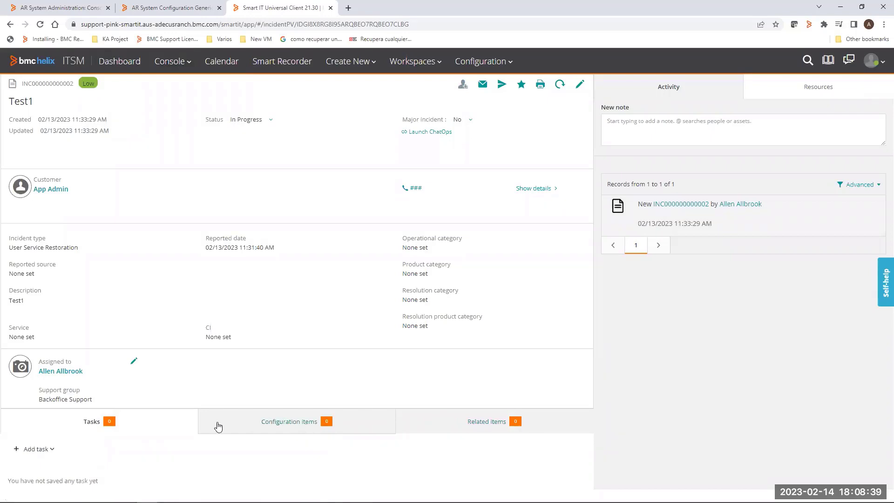
Change Enable-Progressive-Views from T to F, apply it, and return to Smart IT.
{"action": "left_click", "coordinate": [155, 9]}
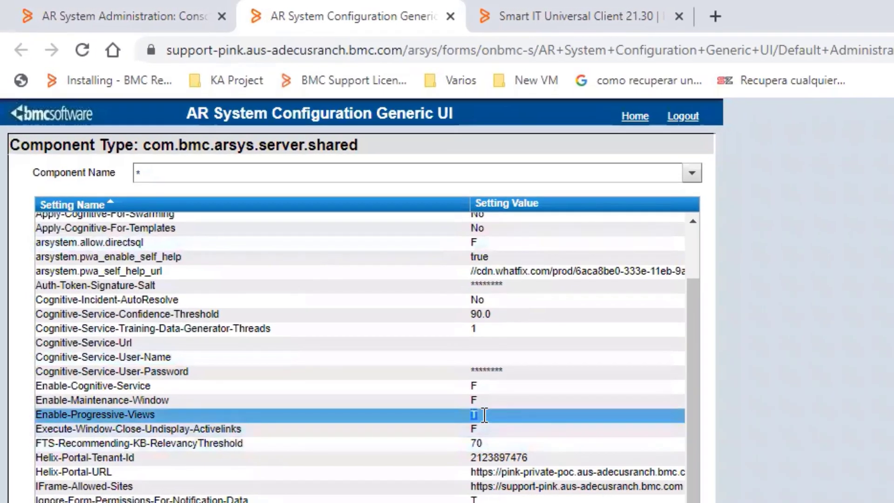
{"action": "left_click", "coordinate": [484, 415]}
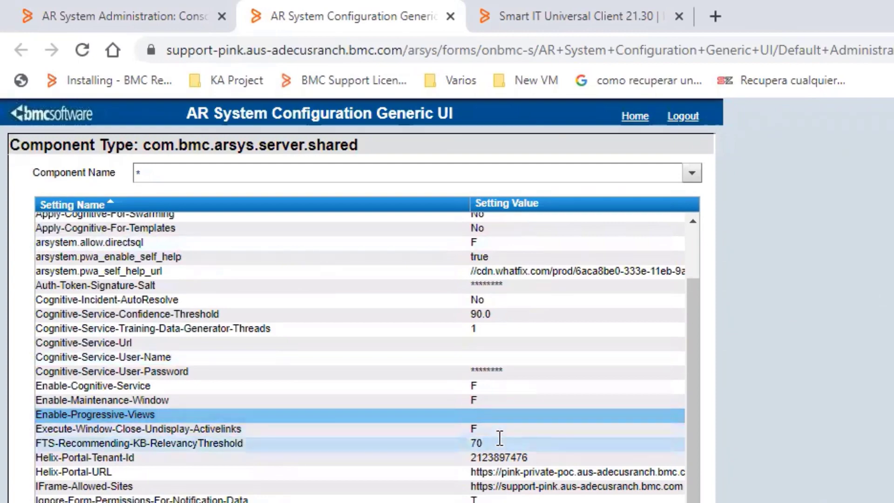
{"action": "type", "text": "F"}
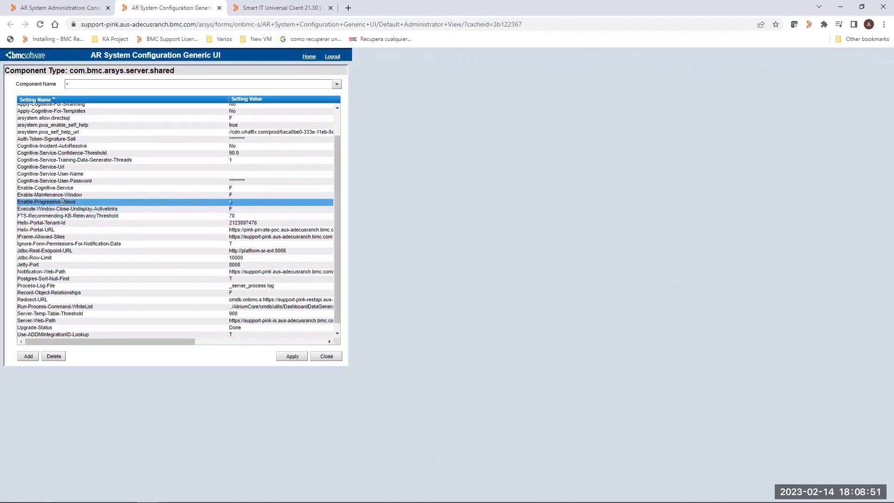
{"action": "left_click", "coordinate": [293, 356]}
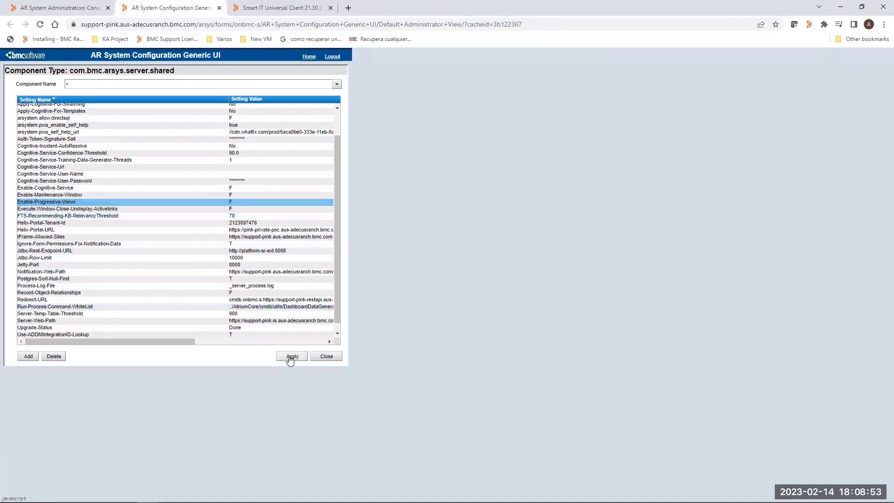
{"action": "left_click", "coordinate": [281, 11]}
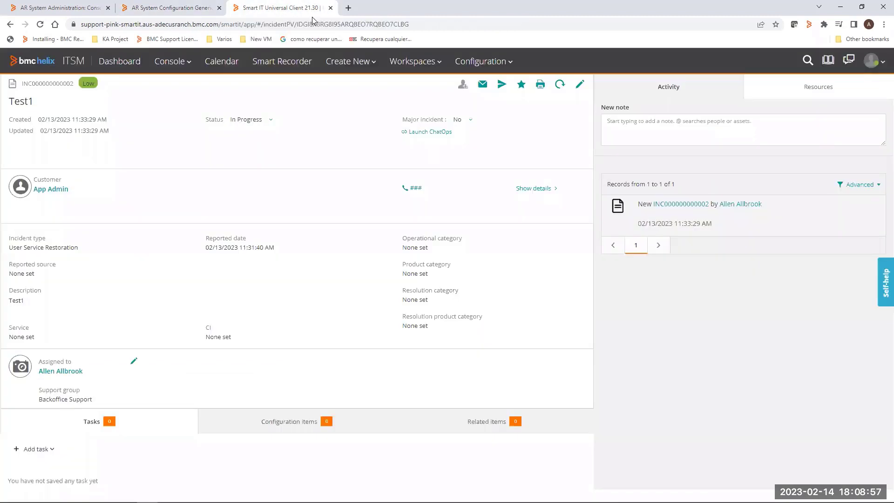
{"action": "left_click", "coordinate": [428, 25]}
{"action": "key", "text": "Return"}
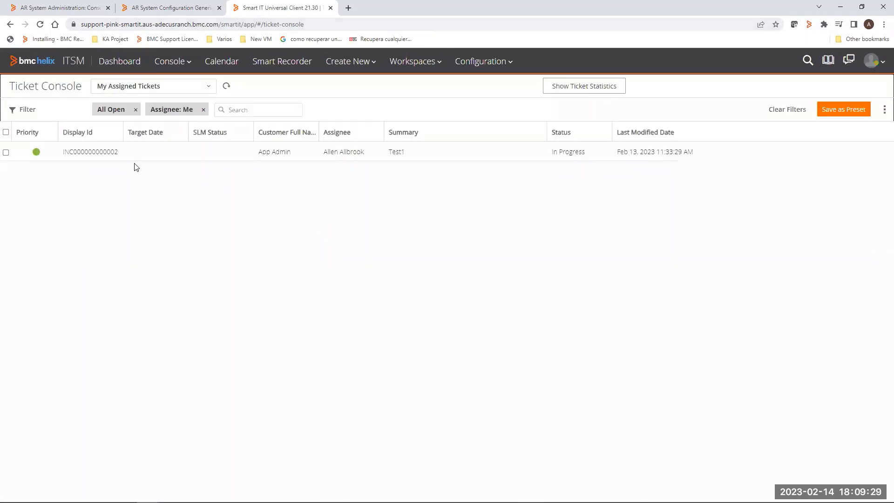
{"action": "left_click", "coordinate": [95, 156]}
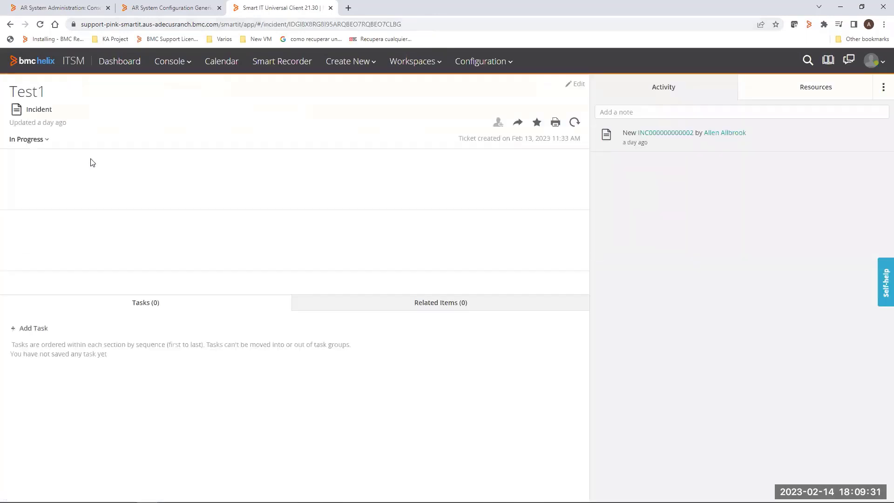